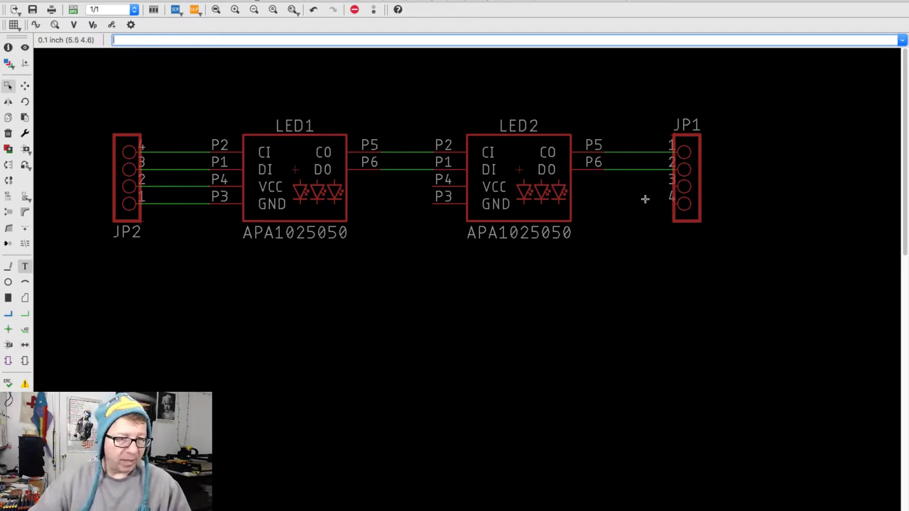
# Place net labels N$1–N$4 on JP2's four wires
pyautogui.click(24, 331)
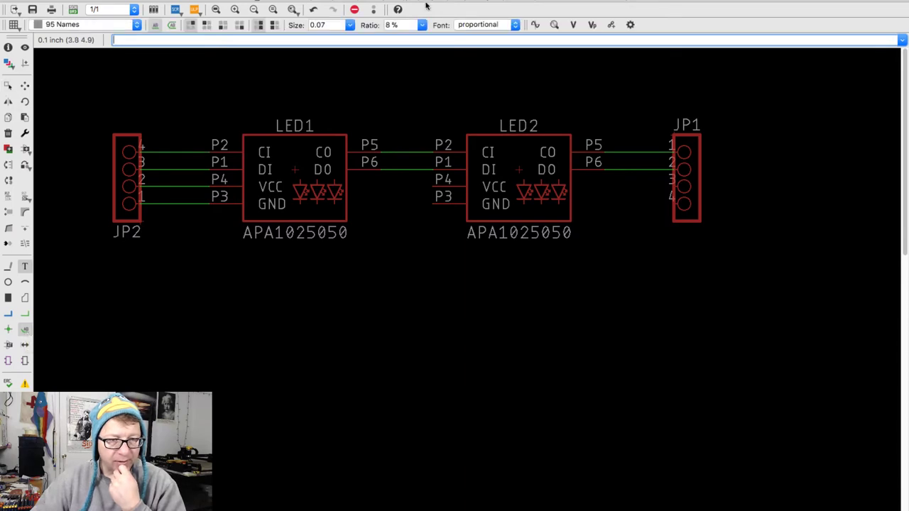
pyautogui.click(163, 153)
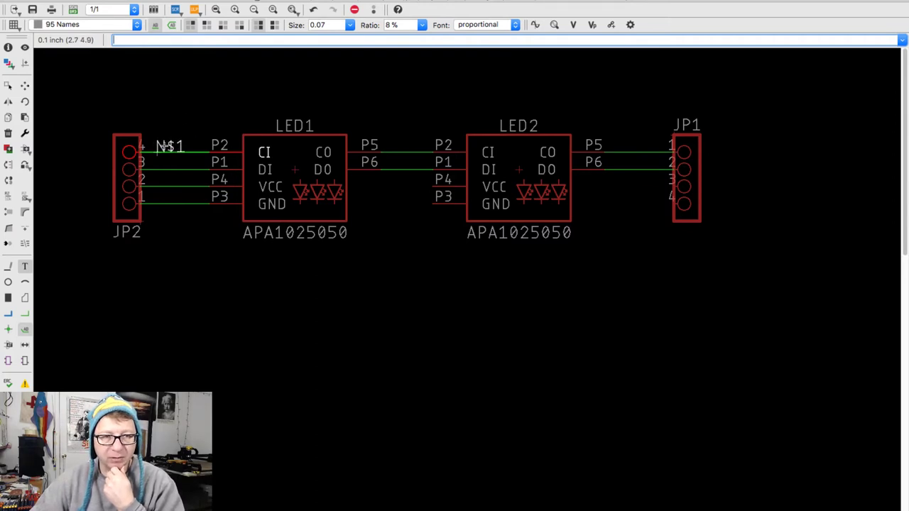
pyautogui.click(160, 147)
pyautogui.click(163, 165)
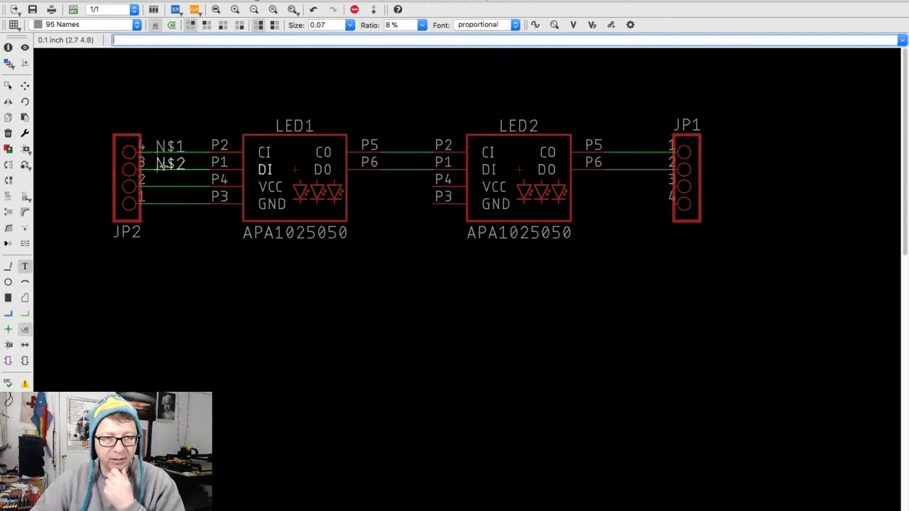
pyautogui.click(163, 163)
pyautogui.click(161, 184)
pyautogui.click(162, 183)
pyautogui.click(162, 202)
pyautogui.click(160, 199)
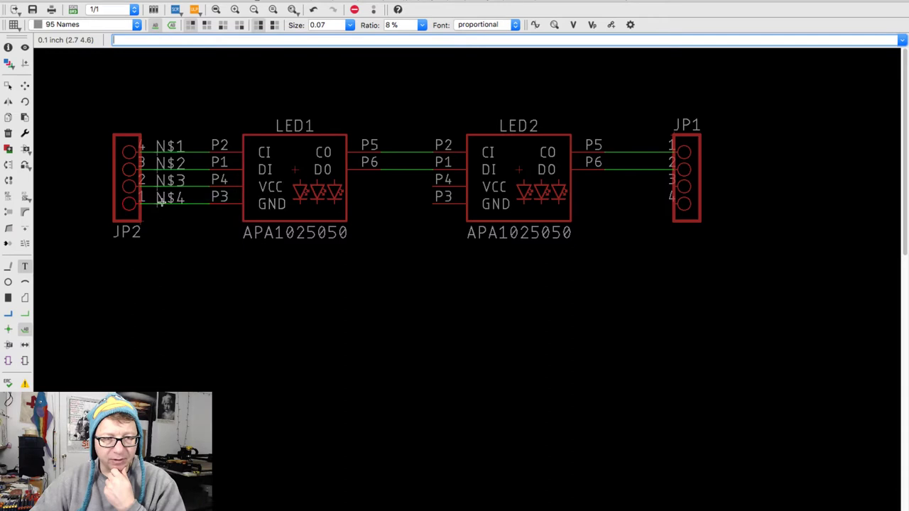
# Label JP1's first two wires with N$7 and N$8
pyautogui.click(621, 150)
pyautogui.click(623, 147)
pyautogui.click(629, 164)
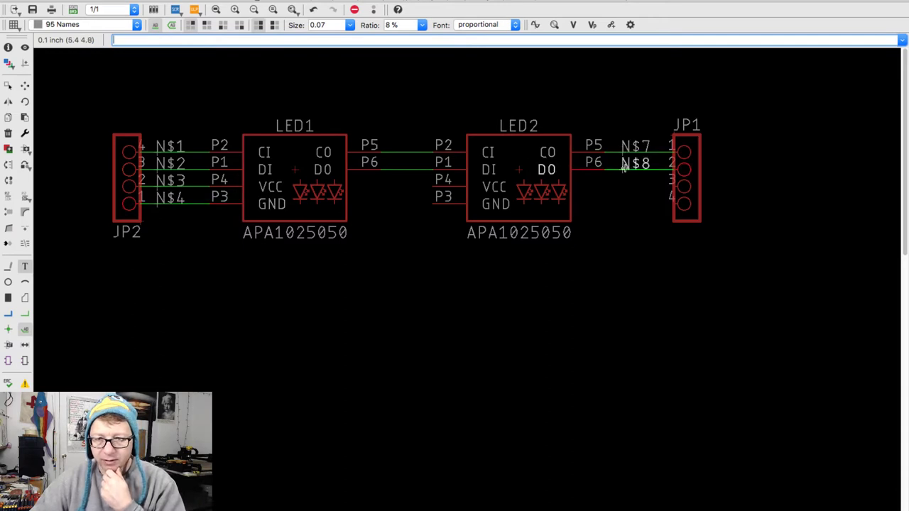
pyautogui.click(628, 166)
pyautogui.press('Escape')
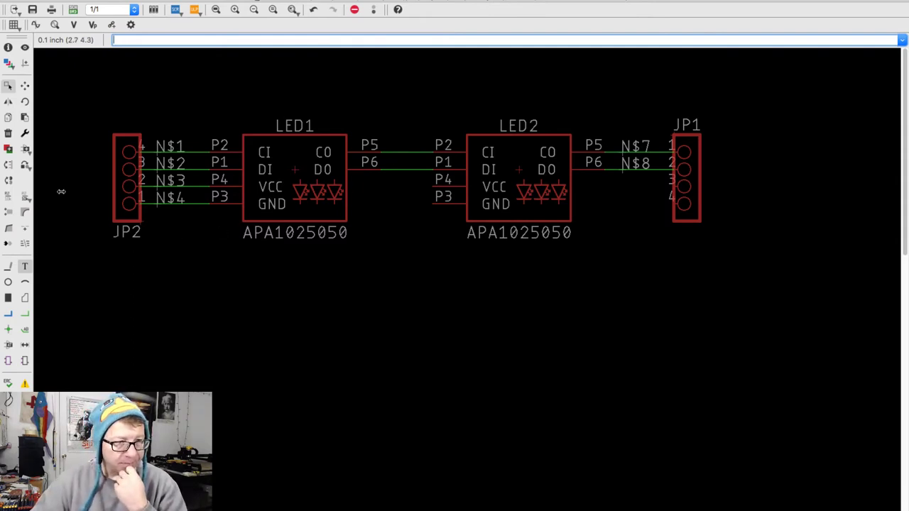
# Rename JP2's nets N$1 to CI and N$2 to DI
pyautogui.click(9, 200)
pyautogui.click(161, 151)
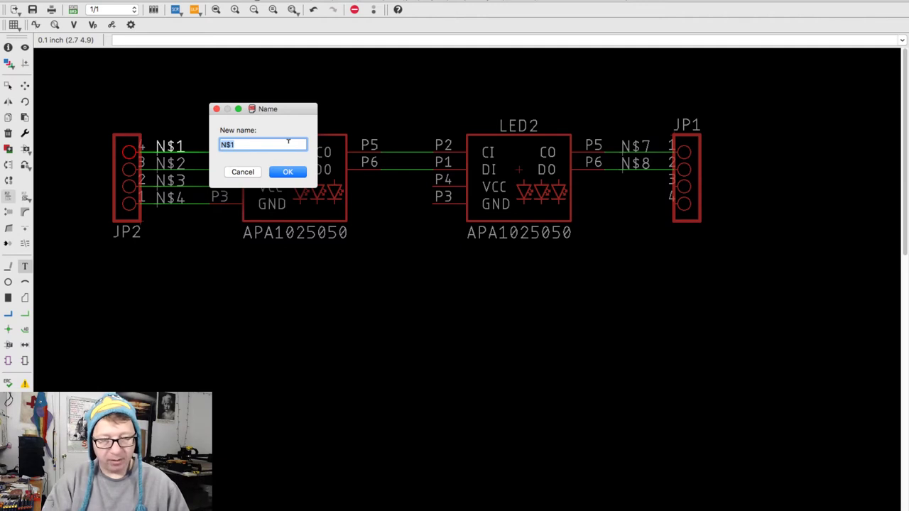
pyautogui.write('CI')
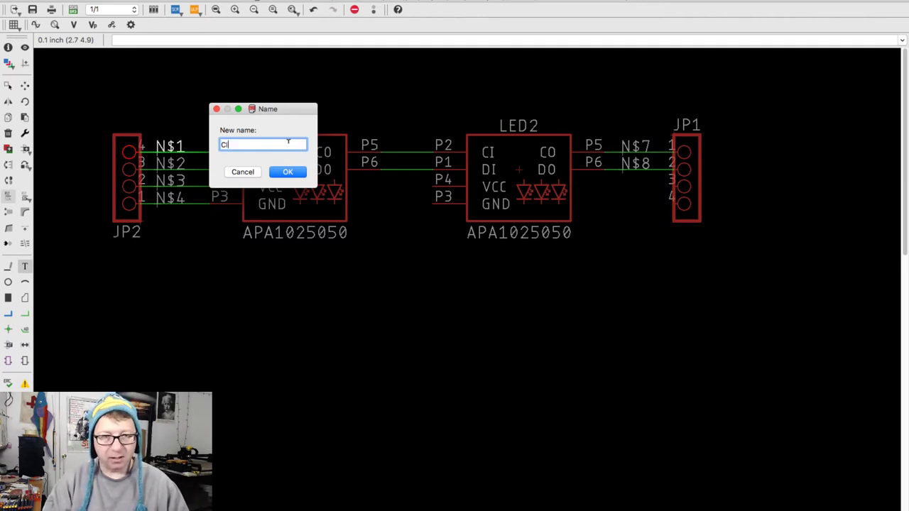
pyautogui.press('Return')
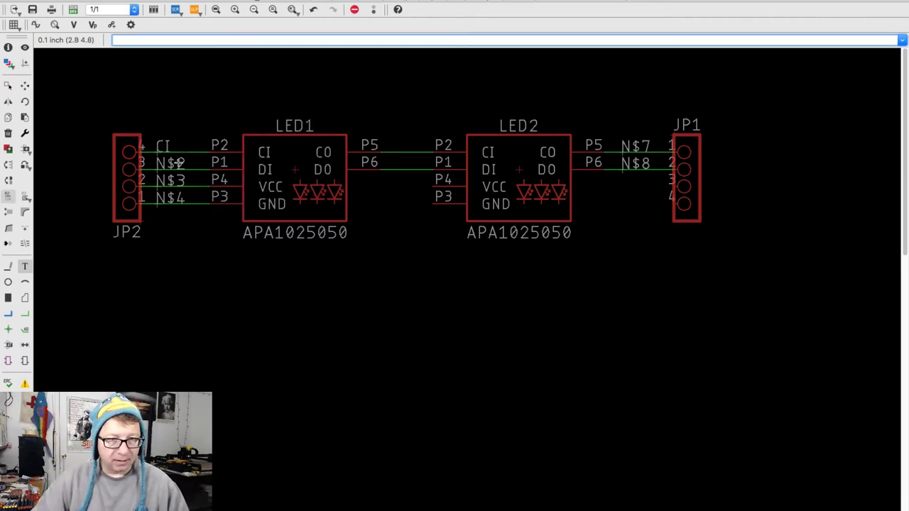
pyautogui.click(163, 169)
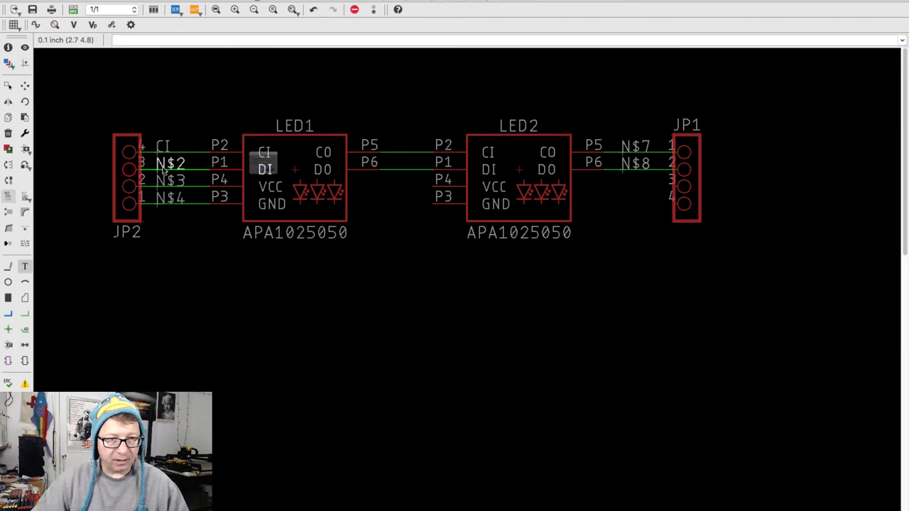
pyautogui.write('DI')
pyautogui.press('Return')
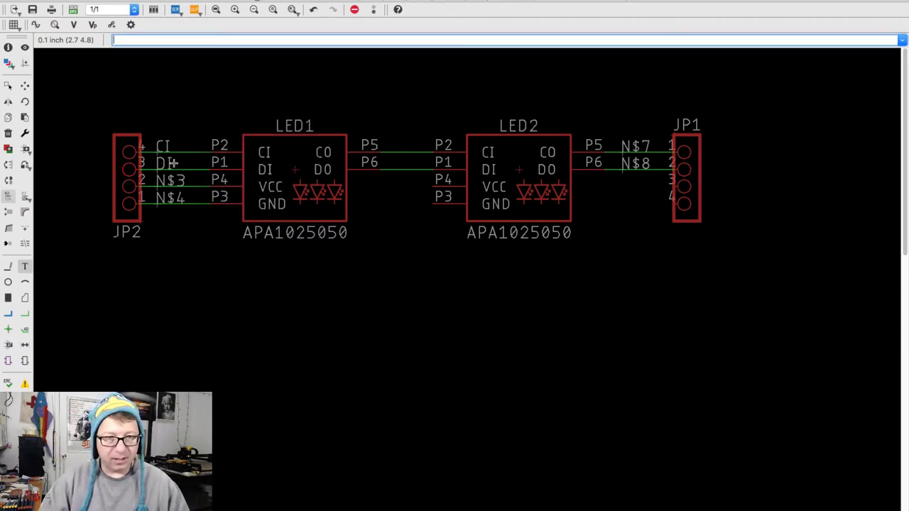
# Rename JP2's nets N$3 to VCC and N$4 to GND
pyautogui.click(164, 182)
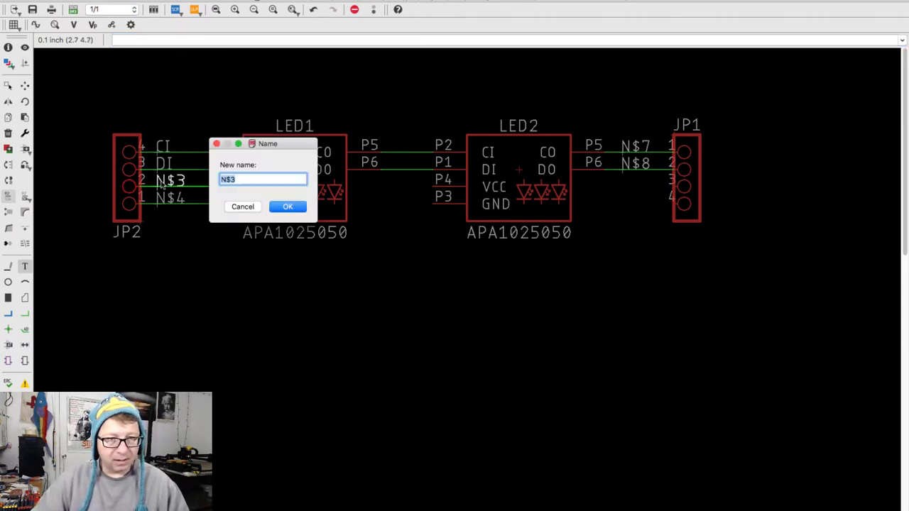
pyautogui.write('VCC')
pyautogui.press('Return')
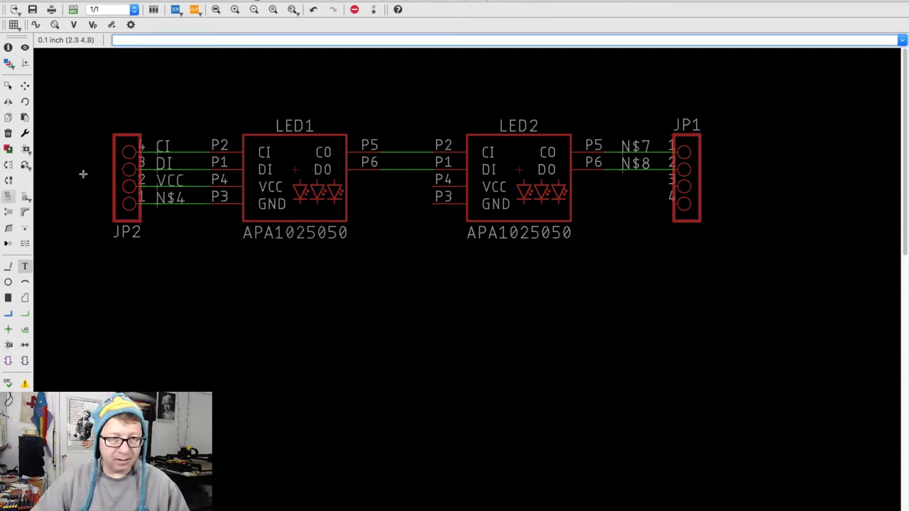
pyautogui.click(158, 200)
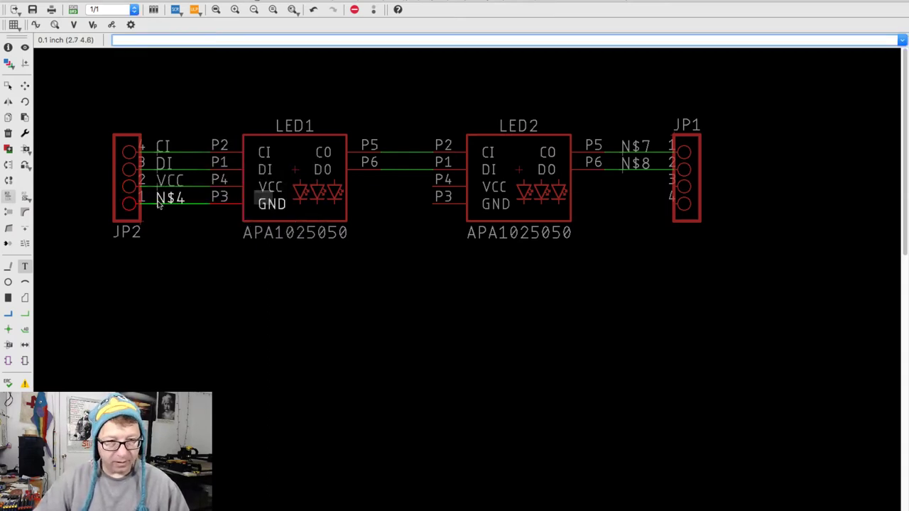
pyautogui.write('GND')
pyautogui.press('Return')
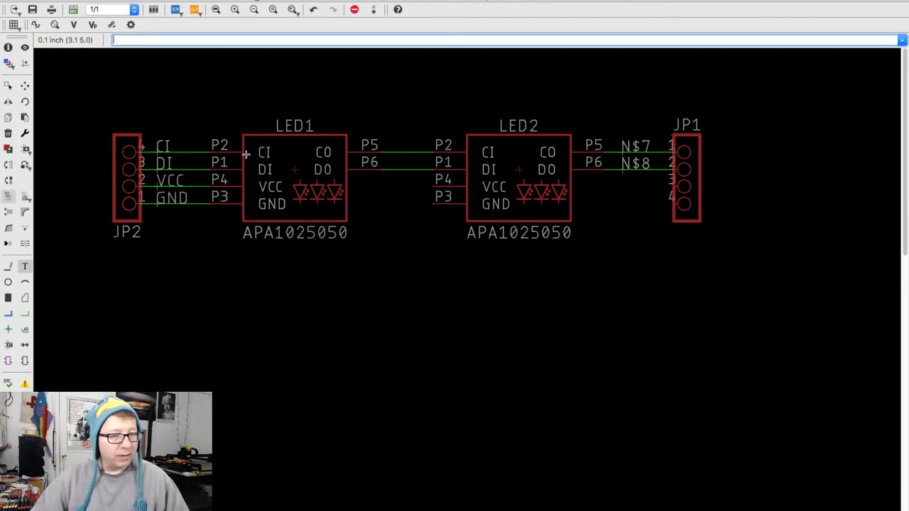
# Search vcc* and place the SparkFun-PowerSymbols VCC symbol below LED1
pyautogui.click(24, 149)
pyautogui.moveTo(64, 44); pyautogui.dragTo(444, 39)
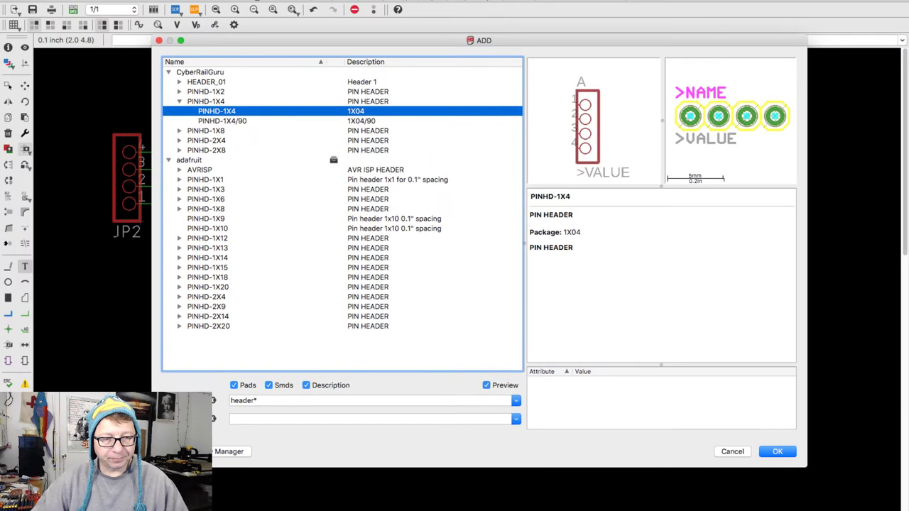
pyautogui.click(215, 402)
pyautogui.click(243, 400)
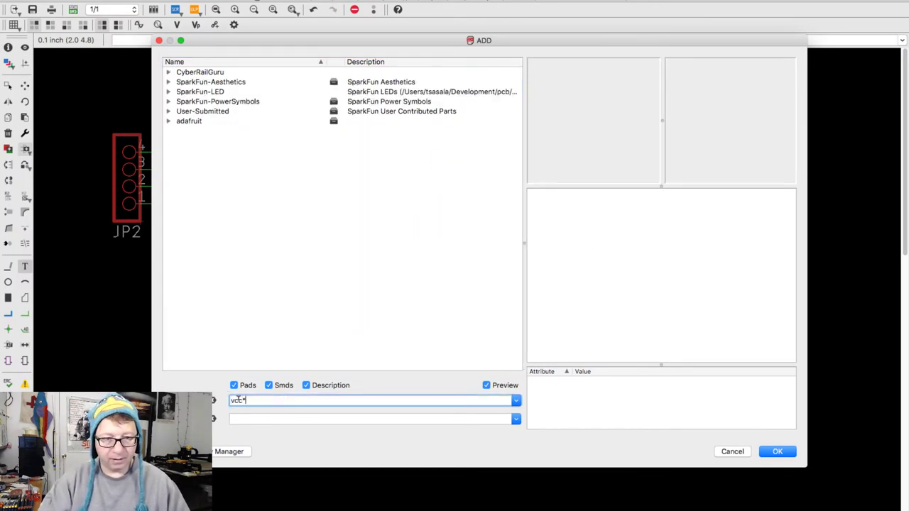
pyautogui.write('vcc*')
pyautogui.press('Return')
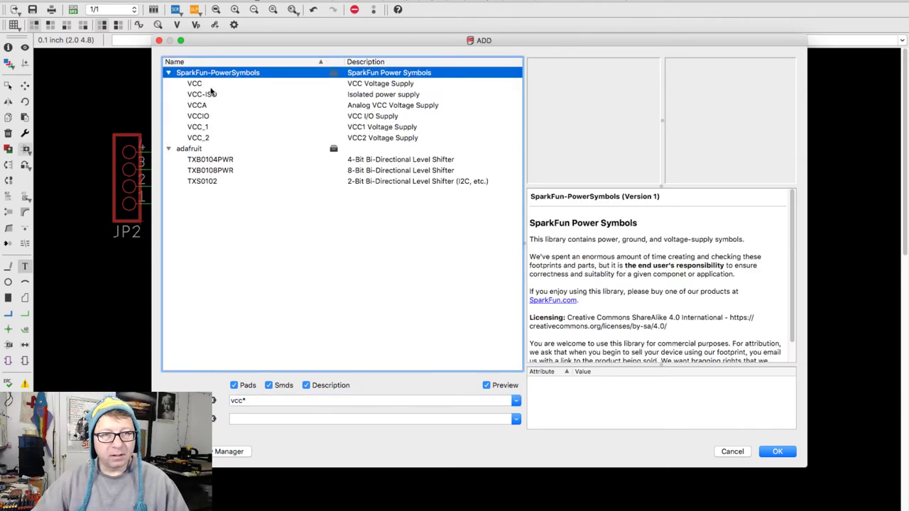
pyautogui.click(210, 86)
pyautogui.click(778, 452)
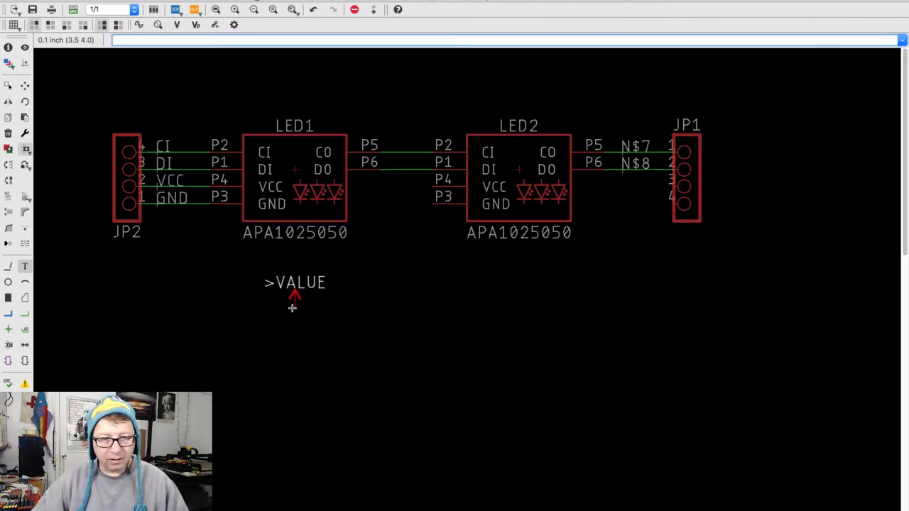
pyautogui.click(209, 357)
pyautogui.press('Escape')
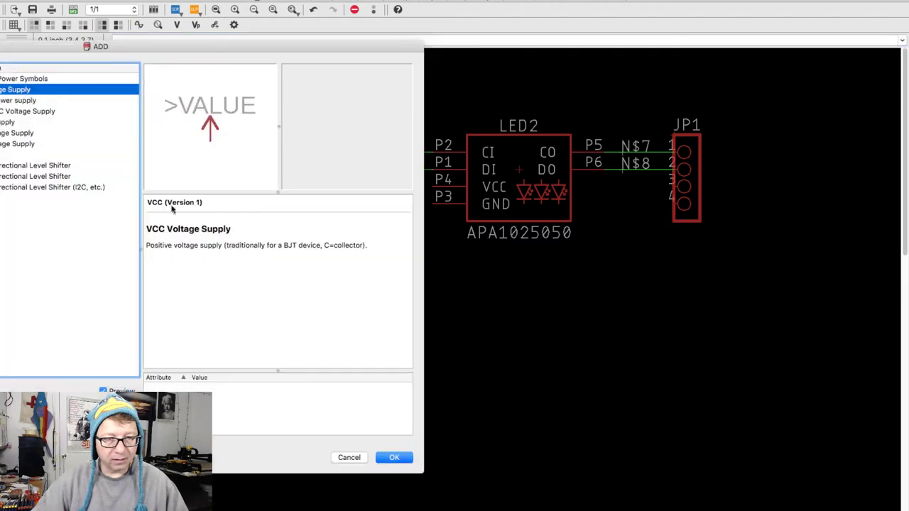
# Search gnd* and place the GND symbol beside the VCC symbol
pyautogui.moveTo(167, 46); pyautogui.dragTo(541, 24)
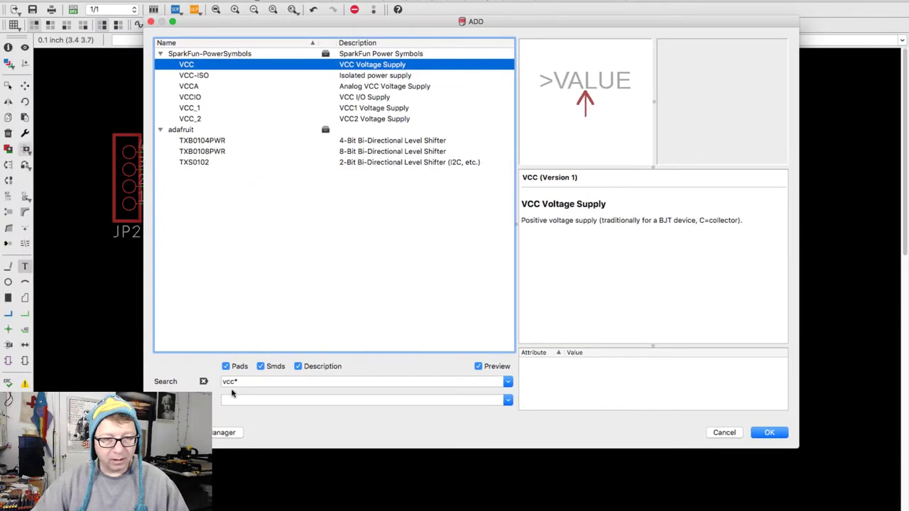
pyautogui.click(204, 382)
pyautogui.click(249, 382)
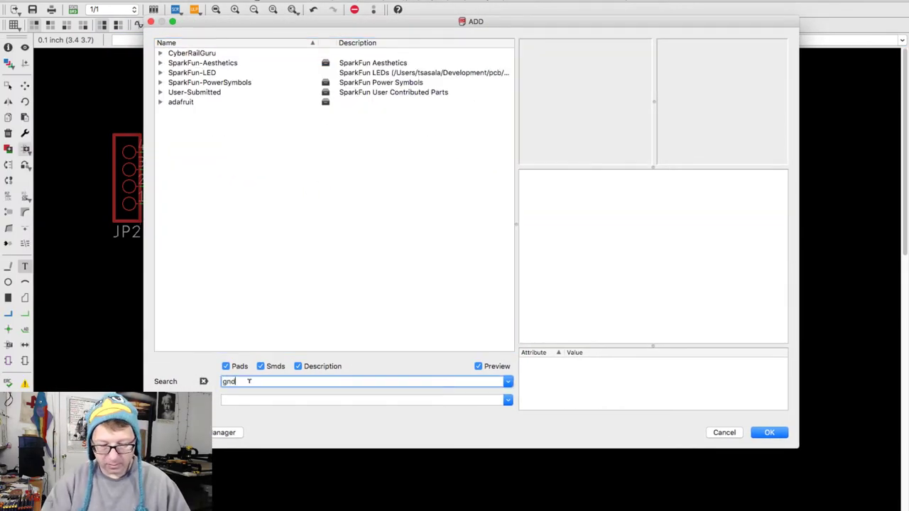
pyautogui.press('Return')
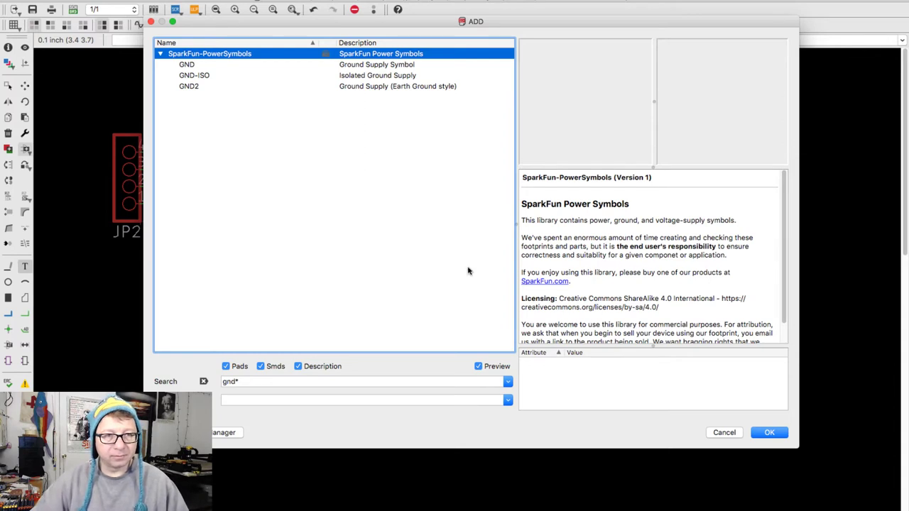
pyautogui.click(213, 65)
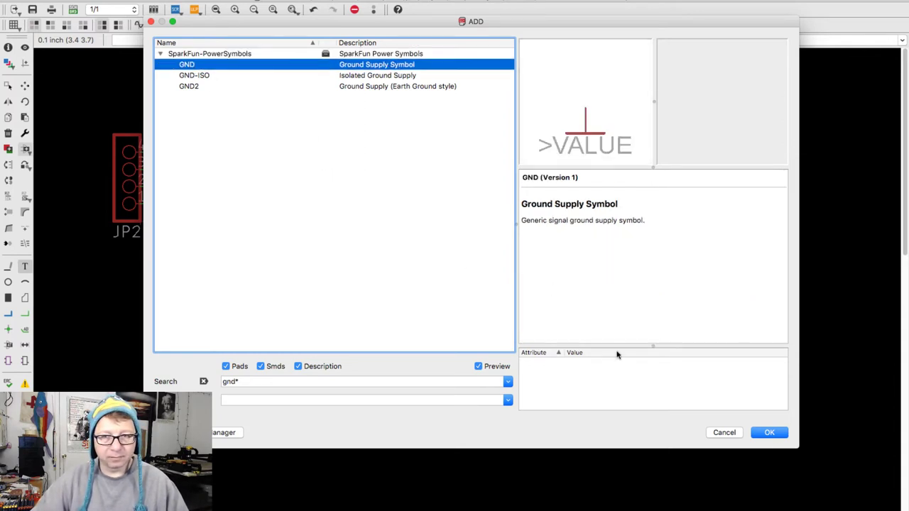
pyautogui.click(770, 433)
pyautogui.click(277, 348)
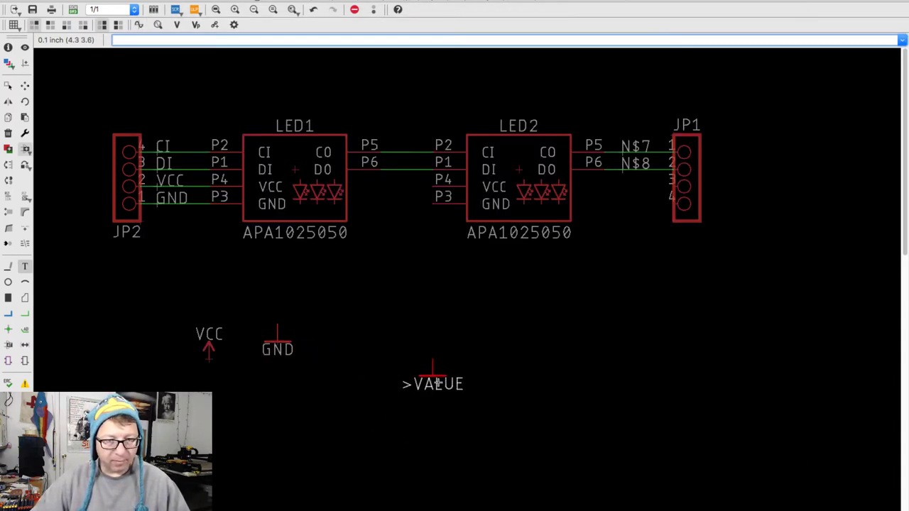
pyautogui.press('Escape')
pyautogui.press('Escape')
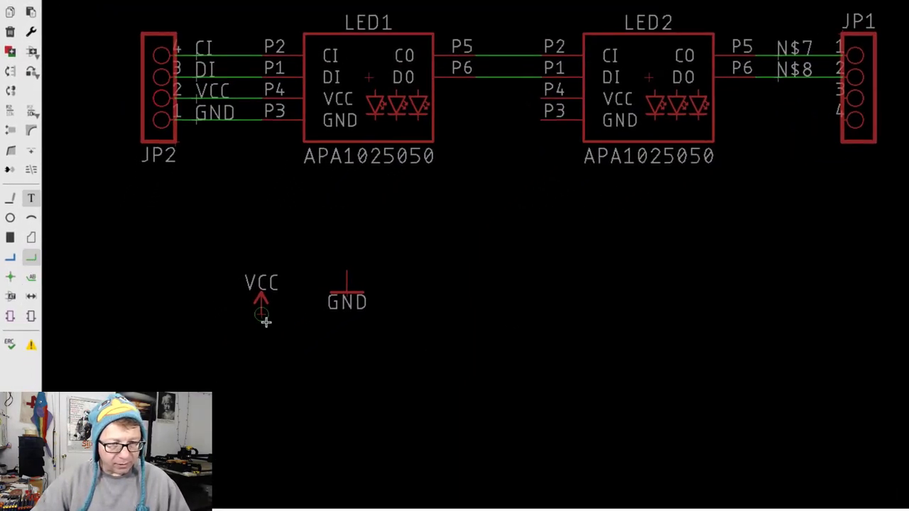
# Draw a short net wire down from the VCC symbol and another up from GND
pyautogui.click(262, 317)
pyautogui.doubleClick(261, 357)
pyautogui.click(346, 270)
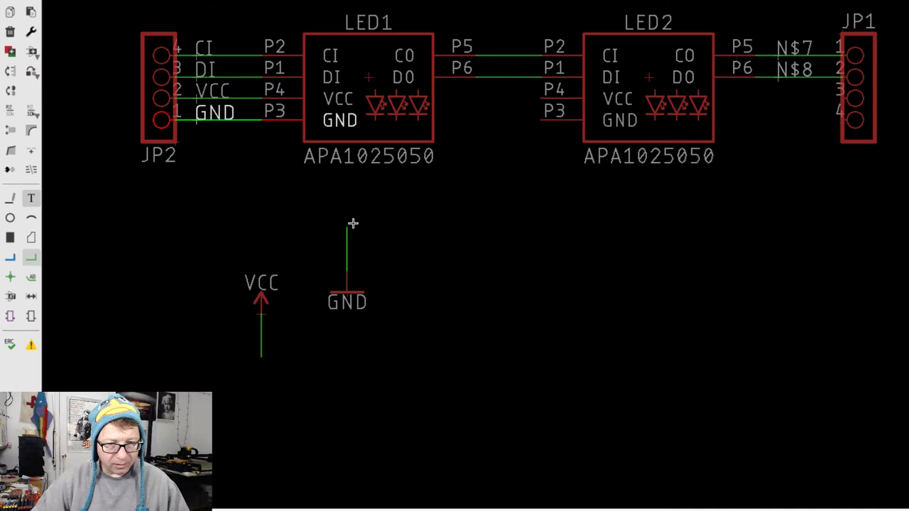
pyautogui.doubleClick(346, 227)
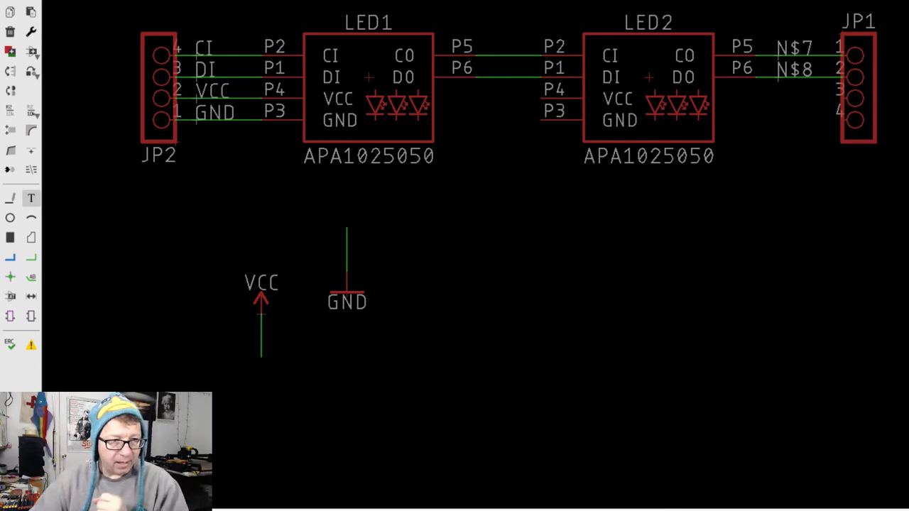
# Place VCC and GND net name labels beside the two supply-symbol wires
pyautogui.click(31, 277)
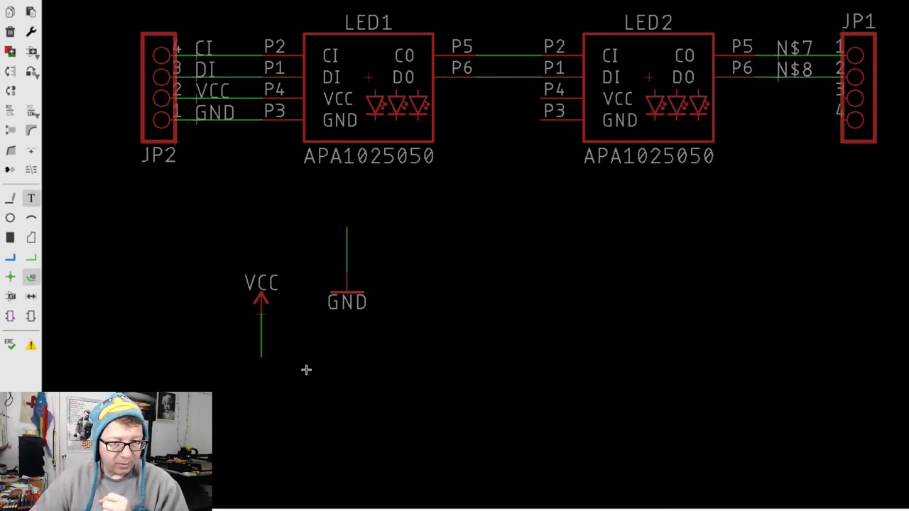
pyautogui.click(262, 342)
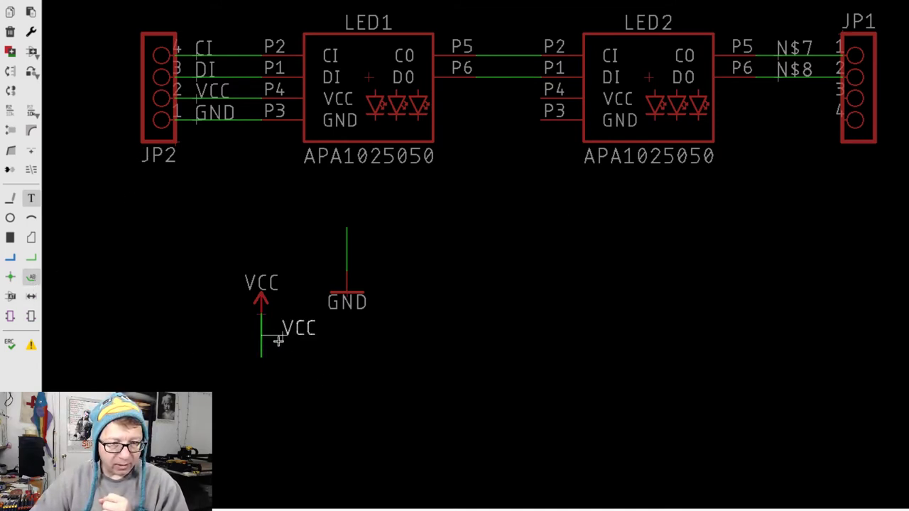
pyautogui.click(224, 345)
pyautogui.click(348, 246)
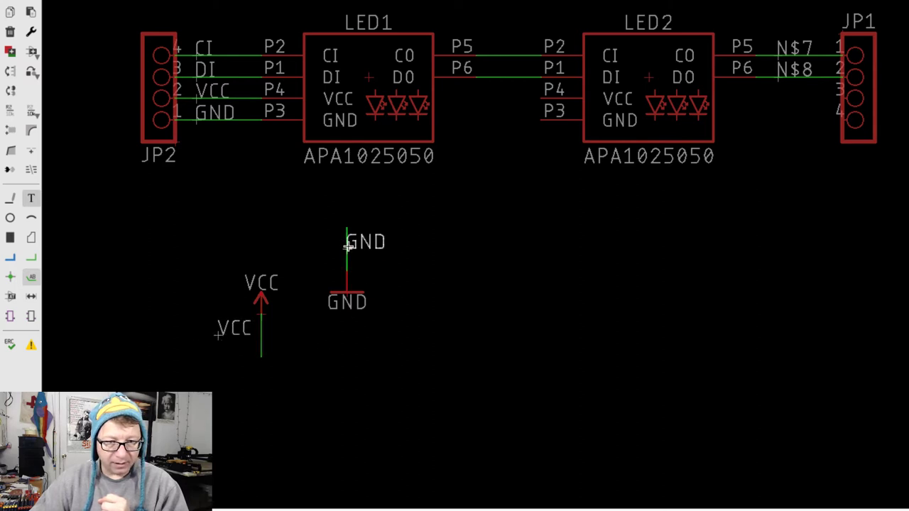
pyautogui.click(370, 249)
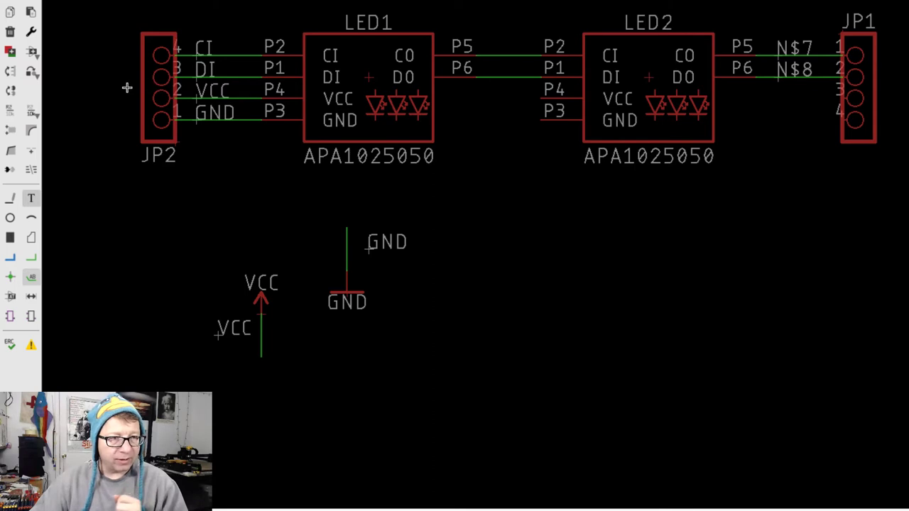
# Copy the VCC symbol, rotated 90°, onto LED2's P4 pin
pyautogui.click(10, 13)
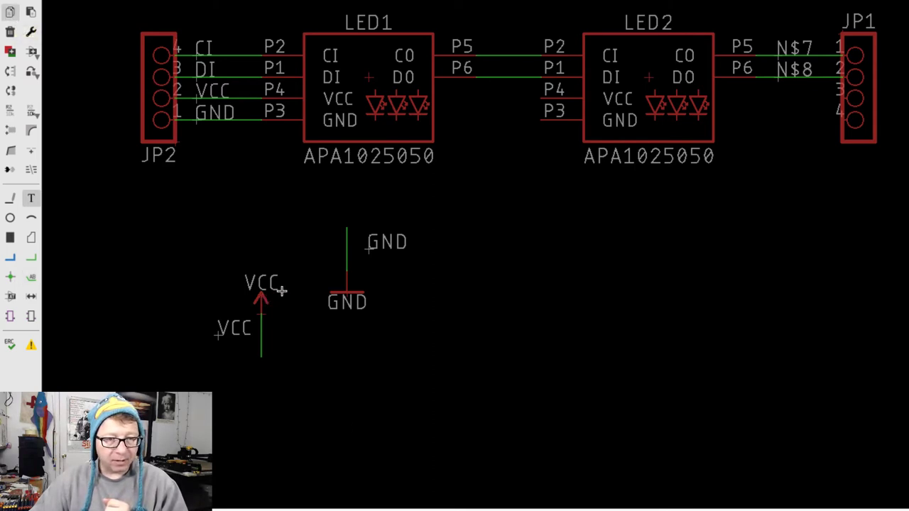
pyautogui.click(261, 299)
pyautogui.rightClick(513, 86)
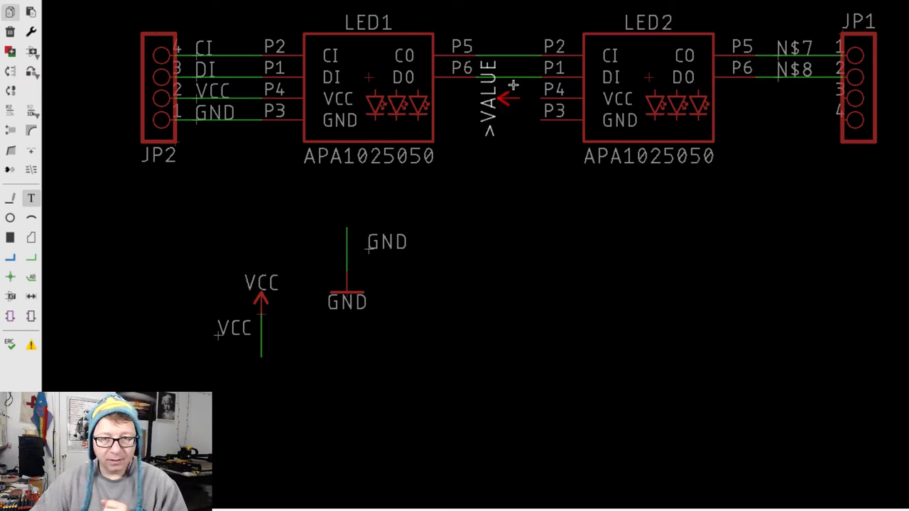
pyautogui.click(533, 103)
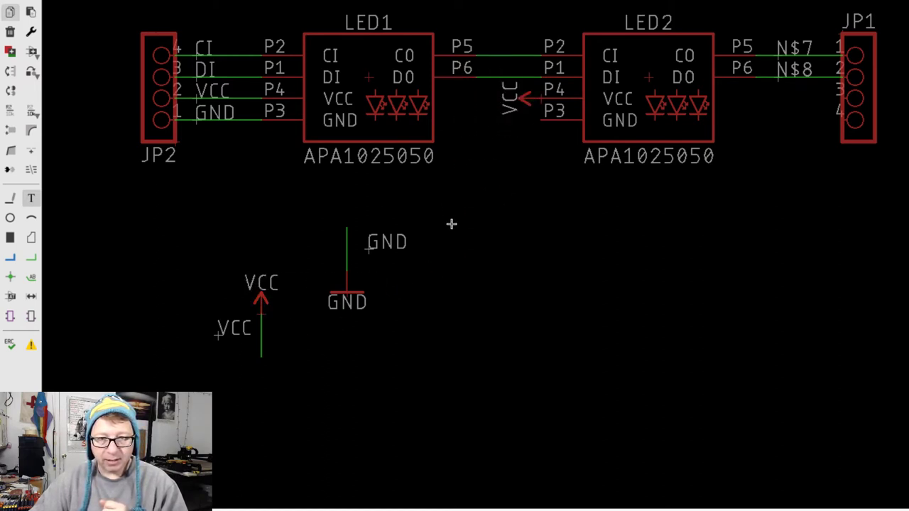
# Copy the GND symbol, rotated 90°, onto LED2's P3 pin and pick it back up
pyautogui.click(350, 295)
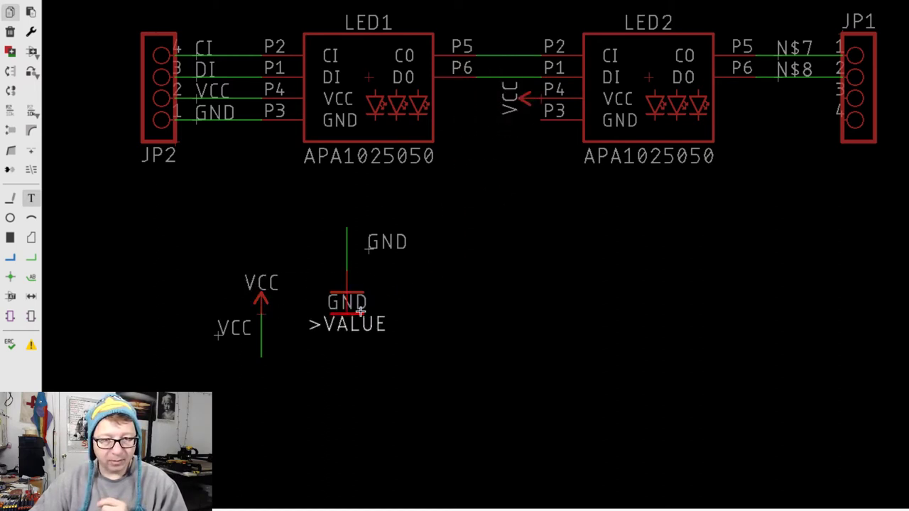
pyautogui.rightClick(518, 126)
pyautogui.click(512, 117)
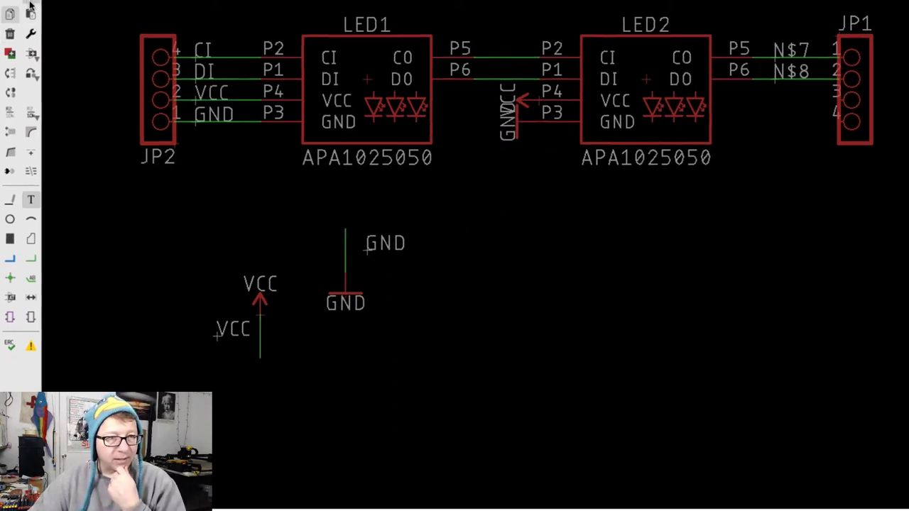
pyautogui.click(524, 124)
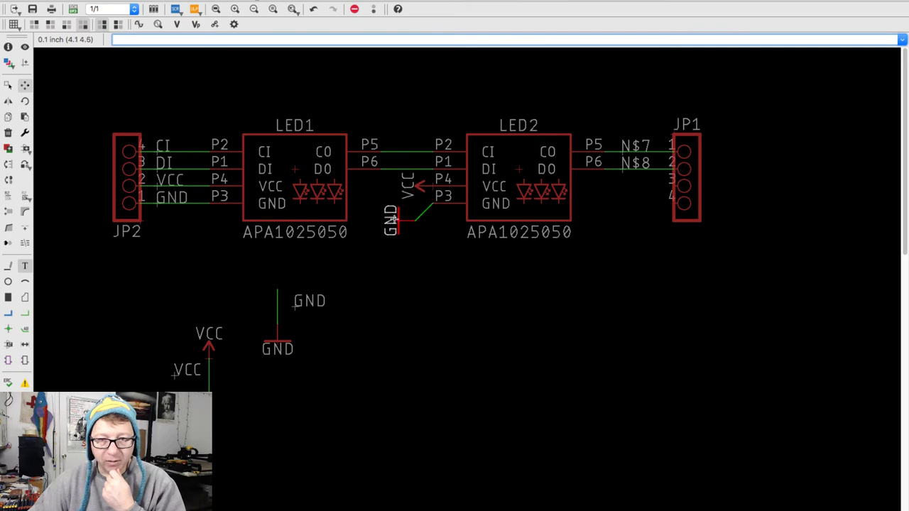
# Drop the GND symbol beside LED2's P3 wire and nudge the VCC symbol slightly left
pyautogui.click(377, 205)
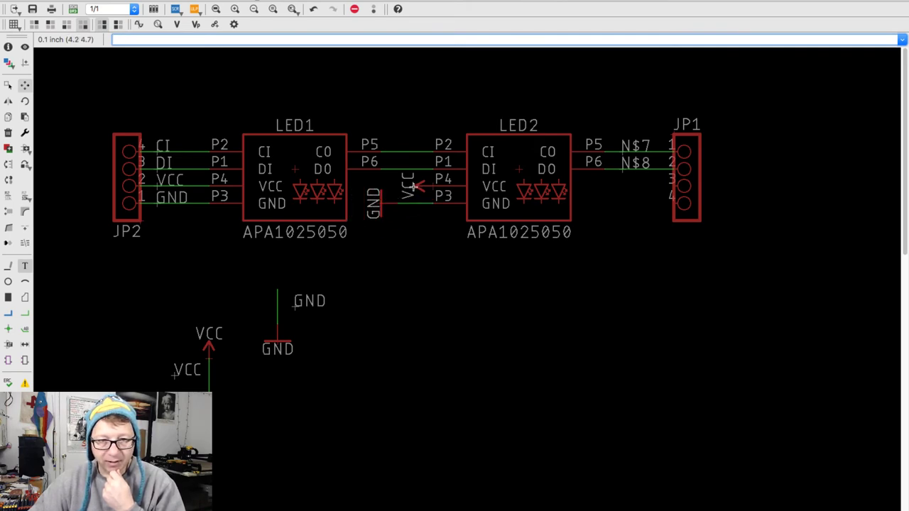
pyautogui.click(425, 186)
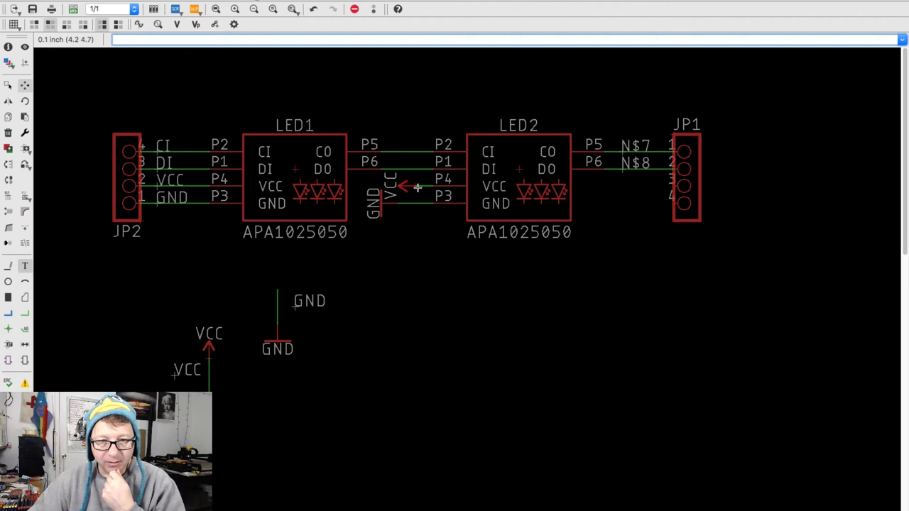
pyautogui.click(424, 189)
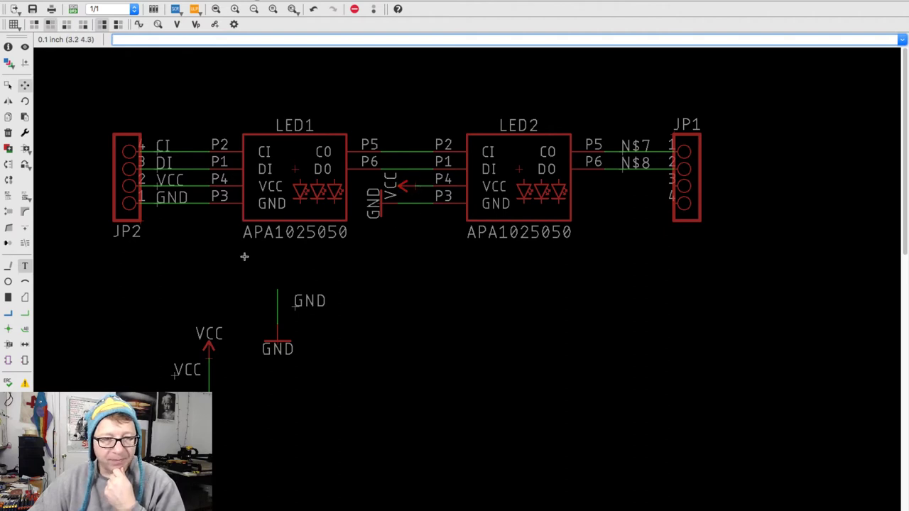
# Highlight the VCC net, then the GND net, from JP2's wires to verify both LEDs connect
pyautogui.click(24, 47)
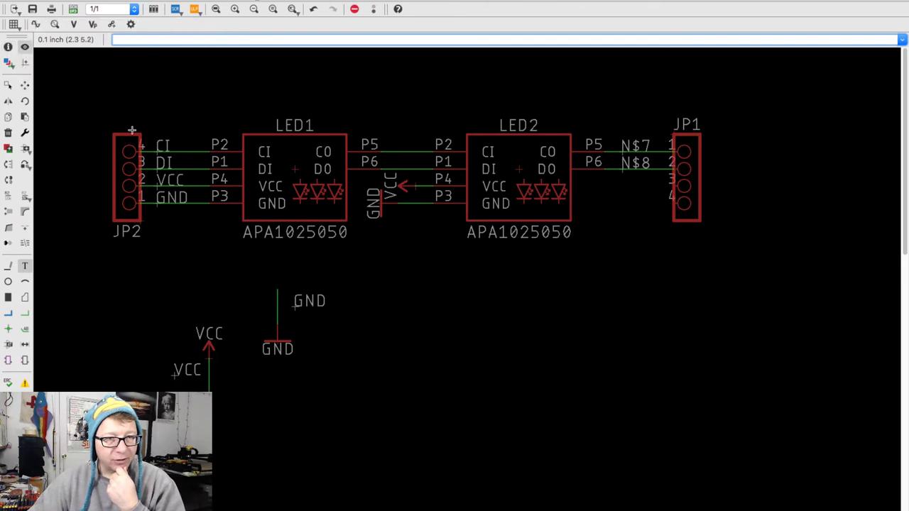
pyautogui.click(185, 186)
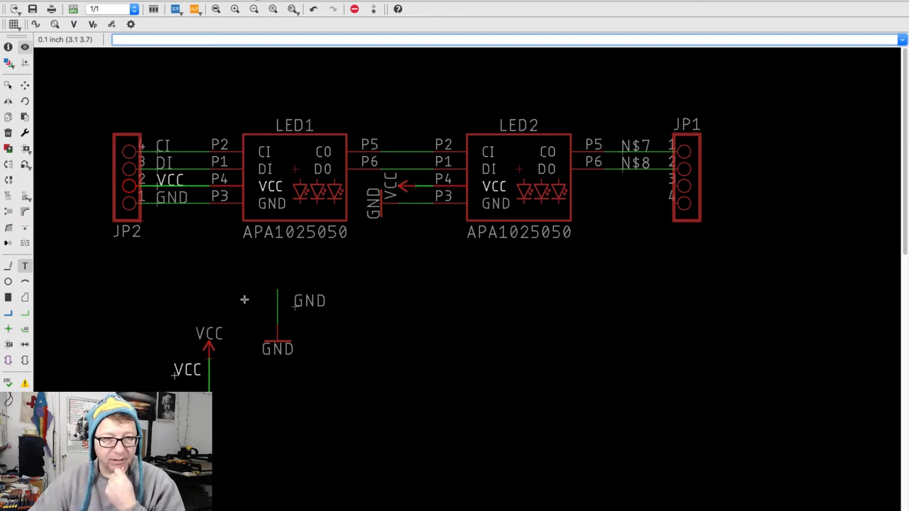
pyautogui.click(189, 204)
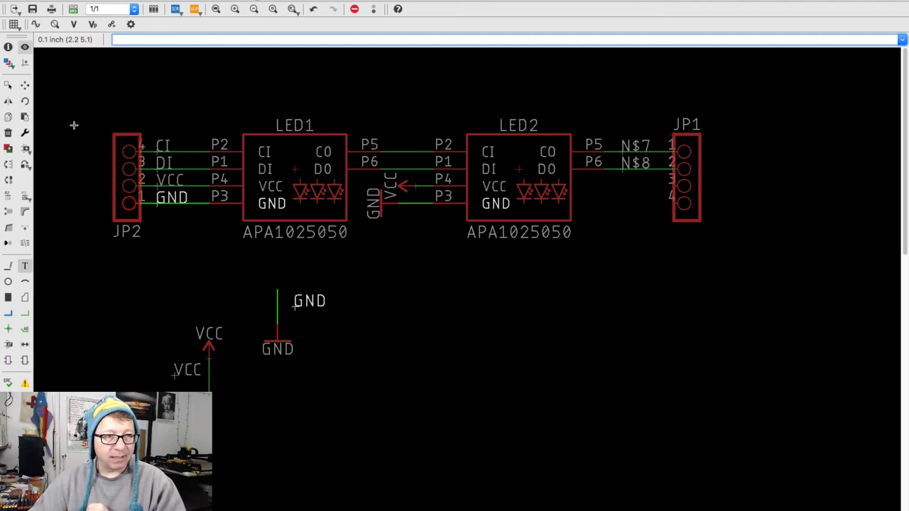
# Draw short net stubs from JP1 pins 3 and 4
pyautogui.click(24, 316)
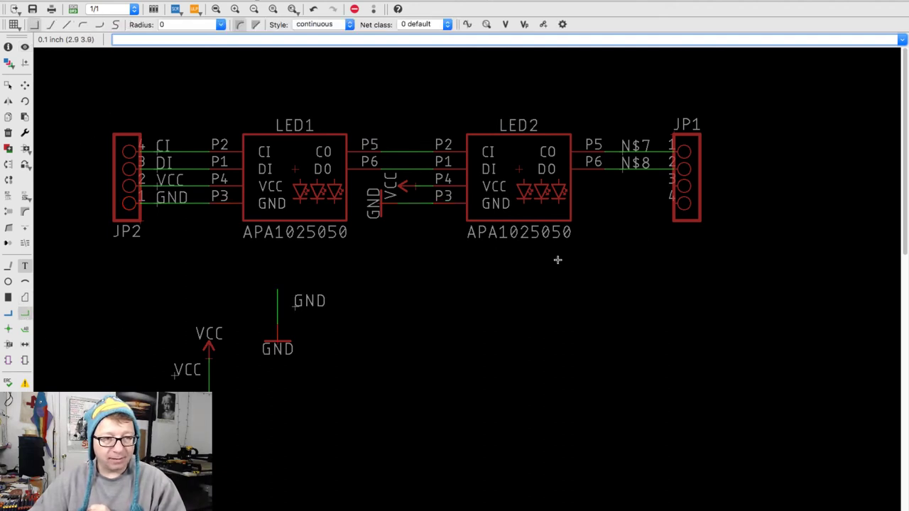
pyautogui.click(672, 185)
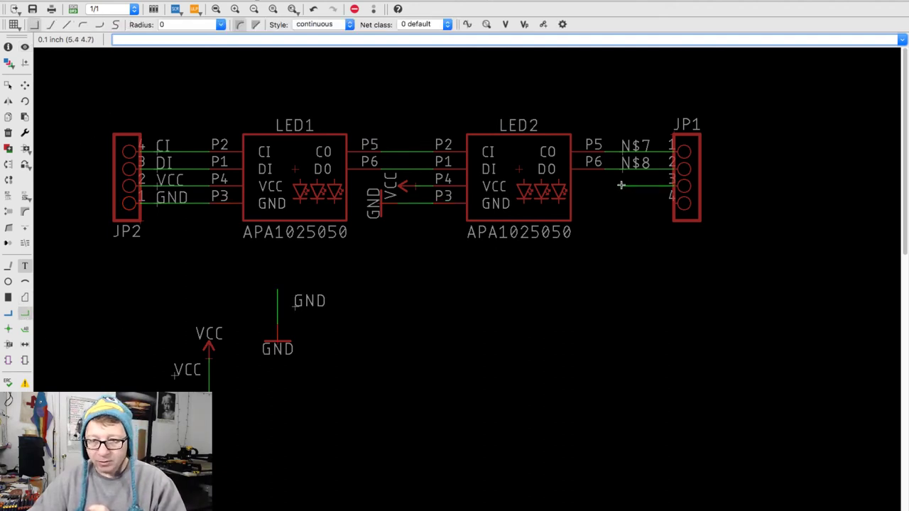
pyautogui.doubleClick(623, 186)
pyautogui.click(672, 203)
pyautogui.doubleClick(624, 204)
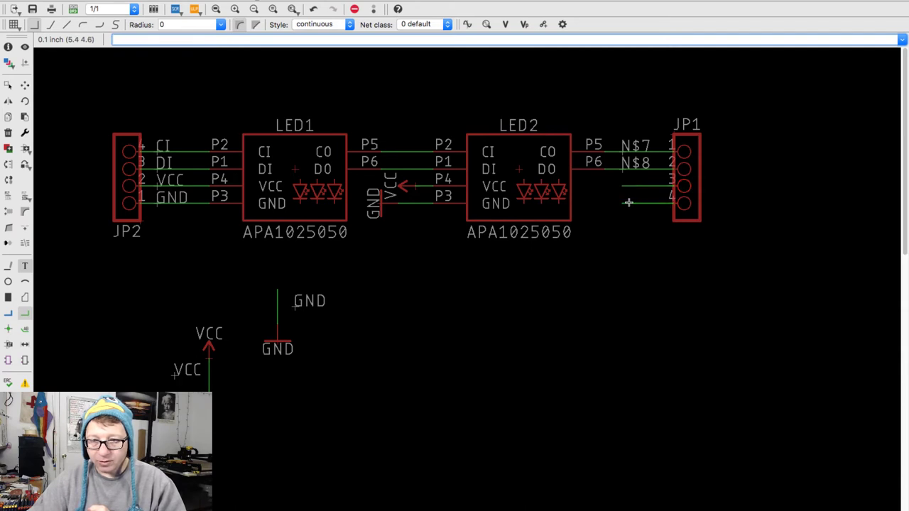
# Place N$1 and N$2 labels on the JP1 pin 3 and pin 4 stubs
pyautogui.click(8, 360)
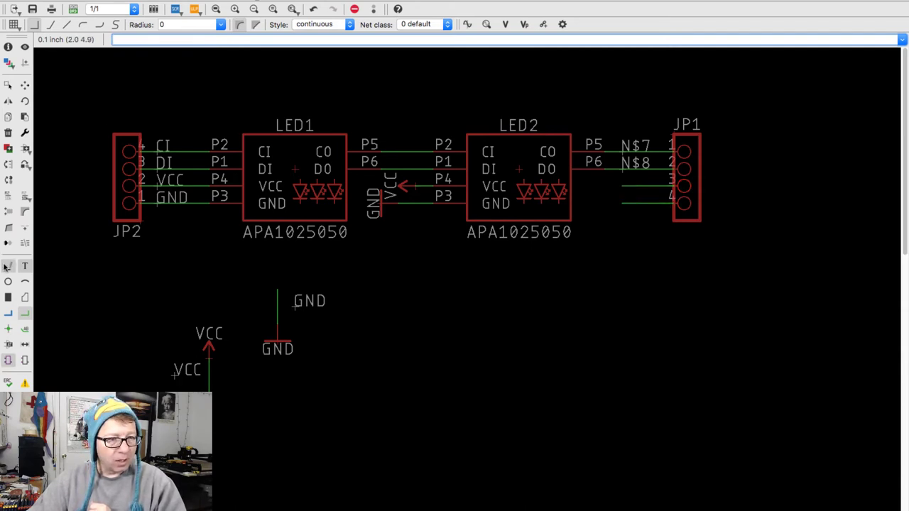
pyautogui.click(25, 331)
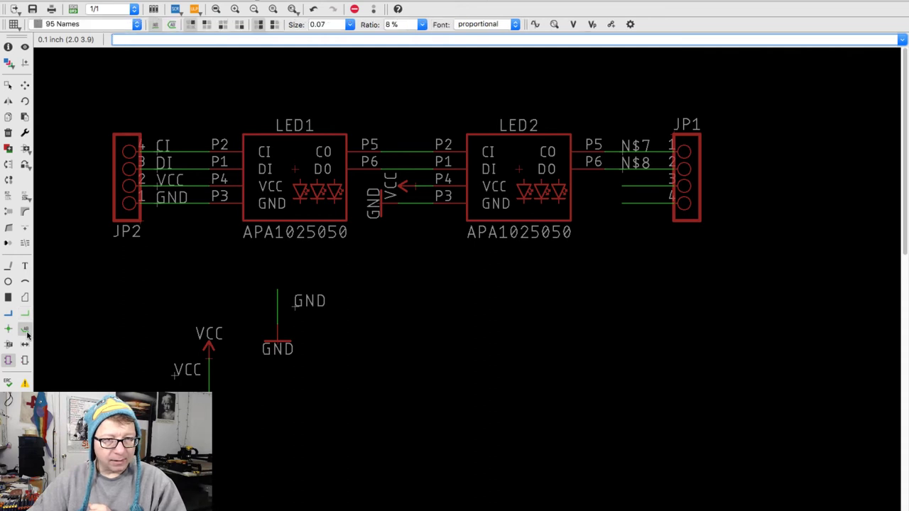
pyautogui.click(633, 186)
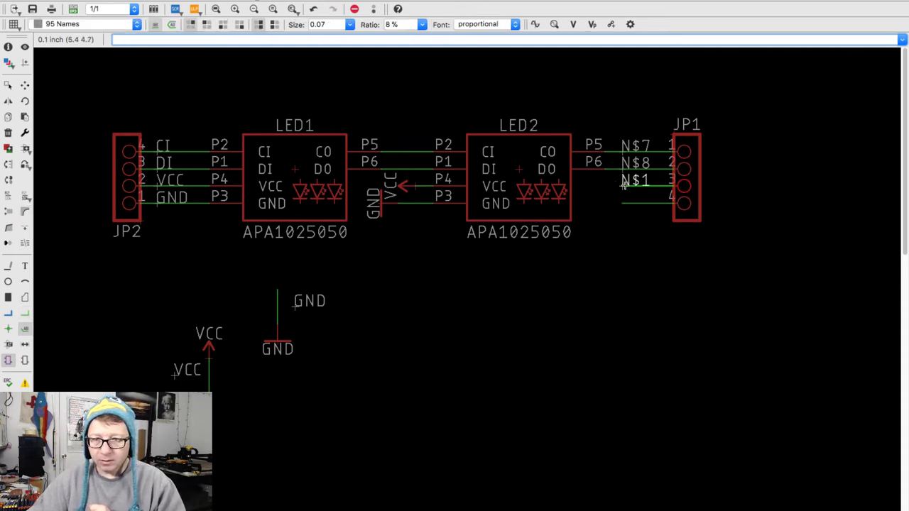
pyautogui.click(624, 186)
pyautogui.click(628, 204)
pyautogui.click(626, 204)
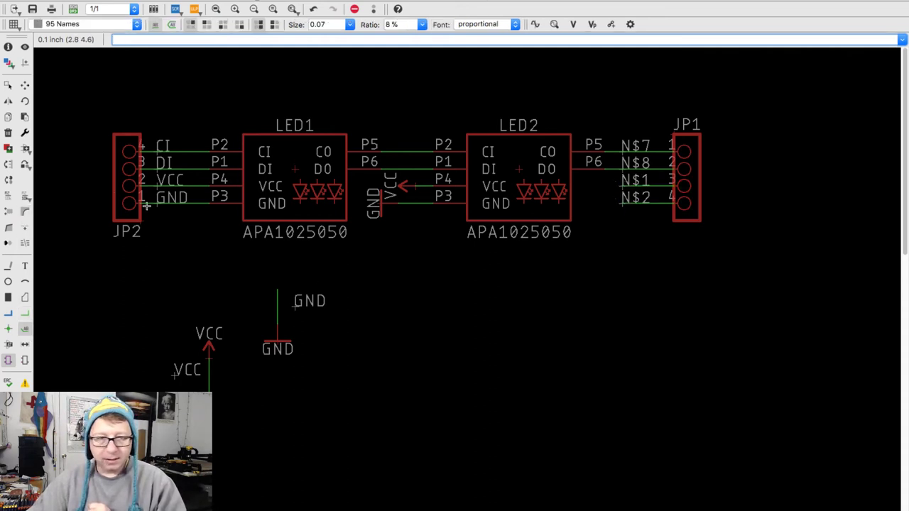
# Rename net N$1 to VCC, agreeing to merge it into the VCC net
pyautogui.click(8, 195)
pyautogui.click(637, 183)
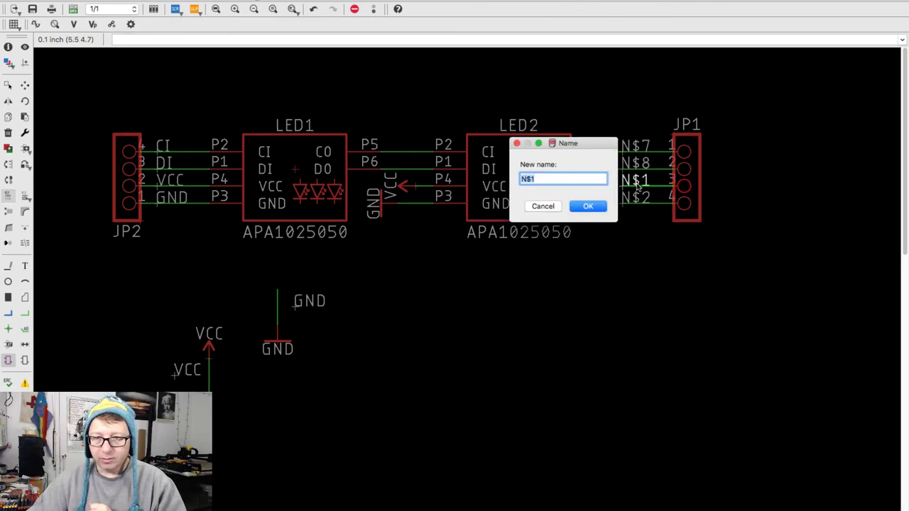
pyautogui.write('vcc')
pyautogui.press('Return')
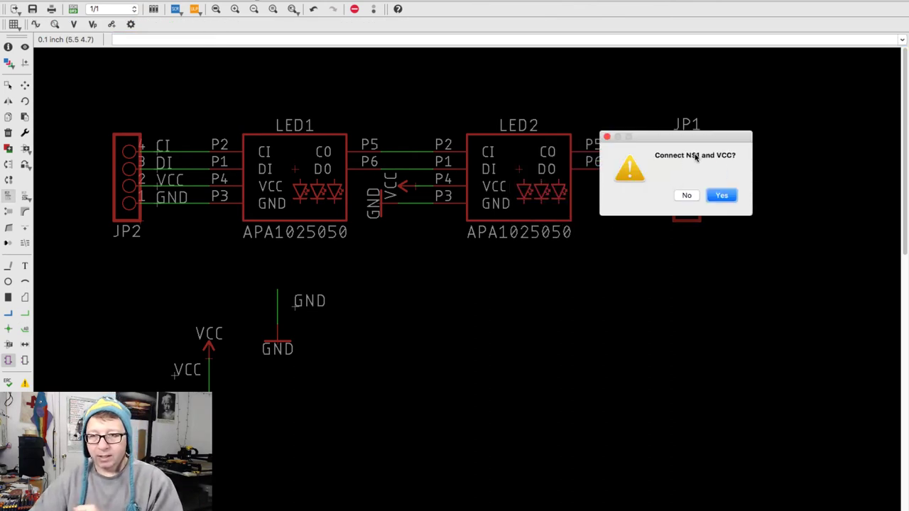
pyautogui.click(721, 195)
# Rename net N$2 to GND, agreeing to merge it into the GND net
pyautogui.click(631, 204)
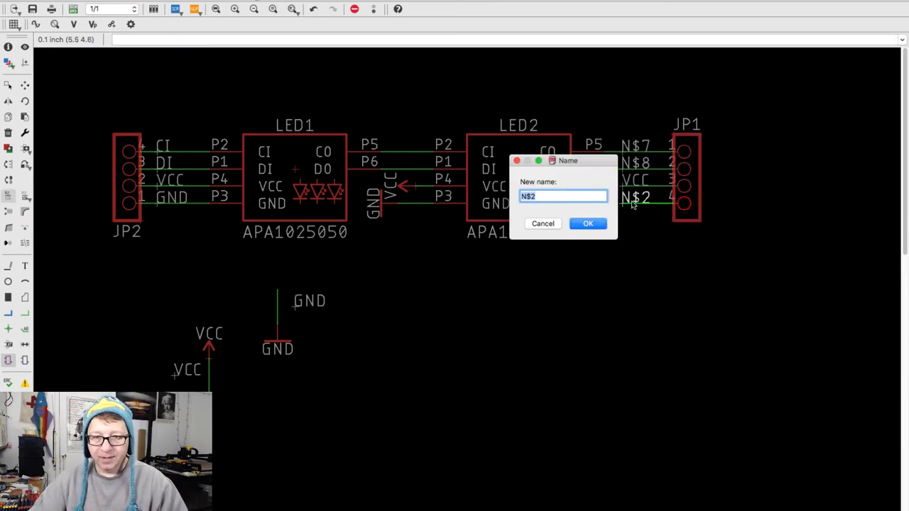
pyautogui.write('GND')
pyautogui.press('Return')
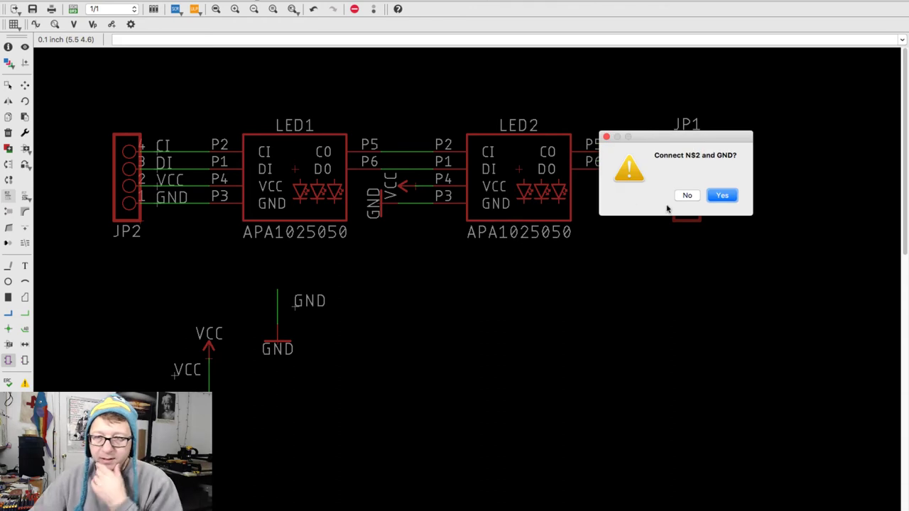
pyautogui.click(716, 193)
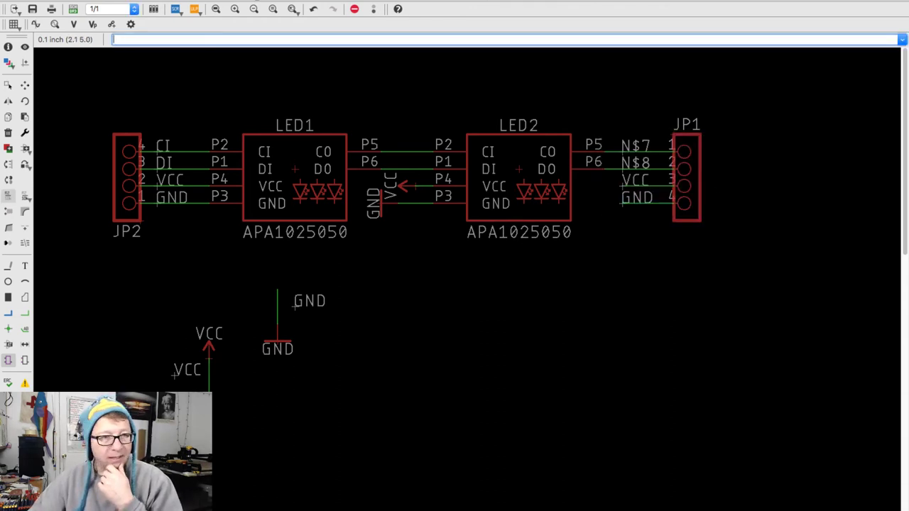
pyautogui.click(25, 47)
pyautogui.click(188, 185)
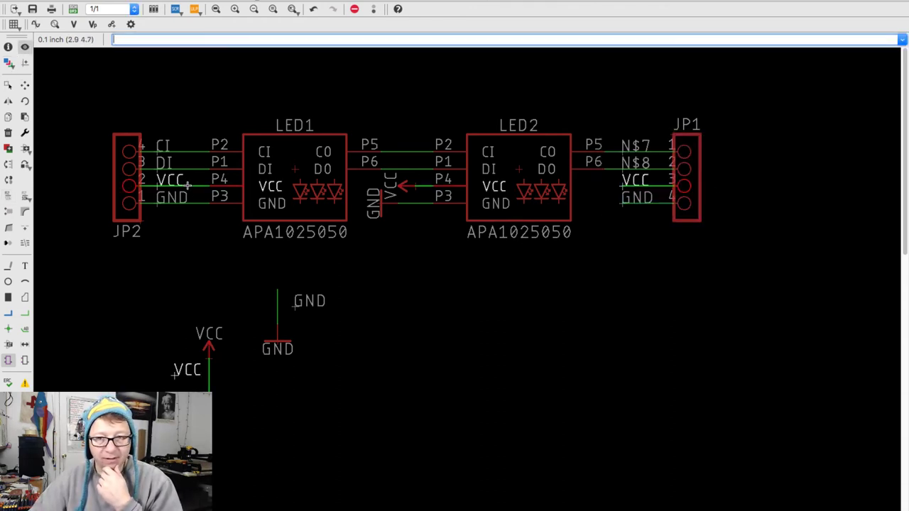